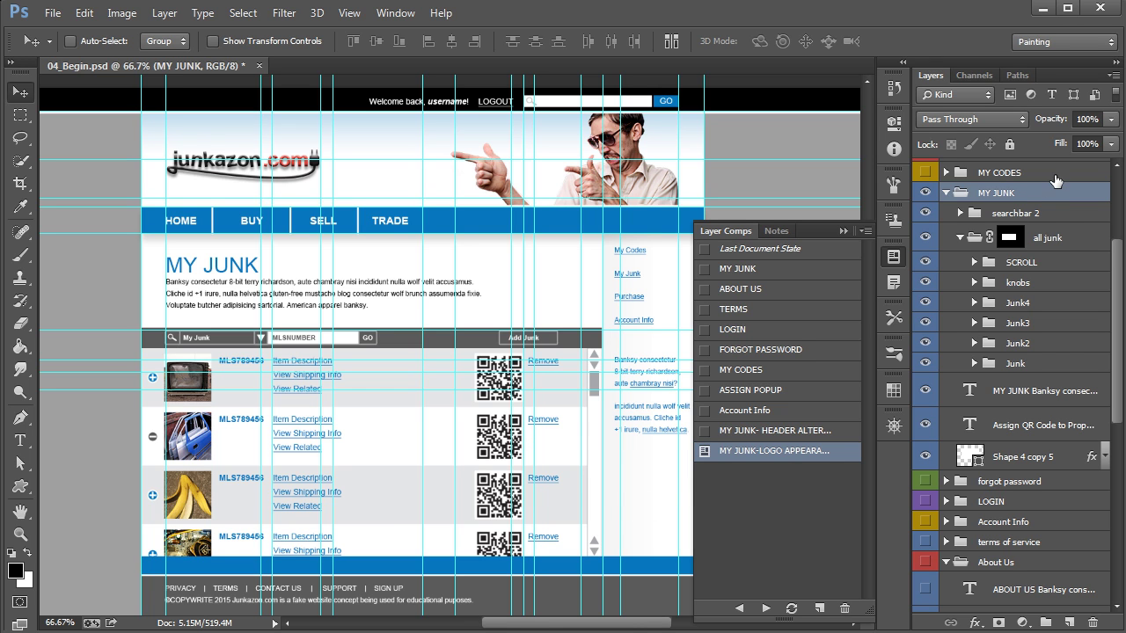
Hide the QR code smart object and its Shape 27 backing layer in the Junk group's LIST.
click(1040, 363)
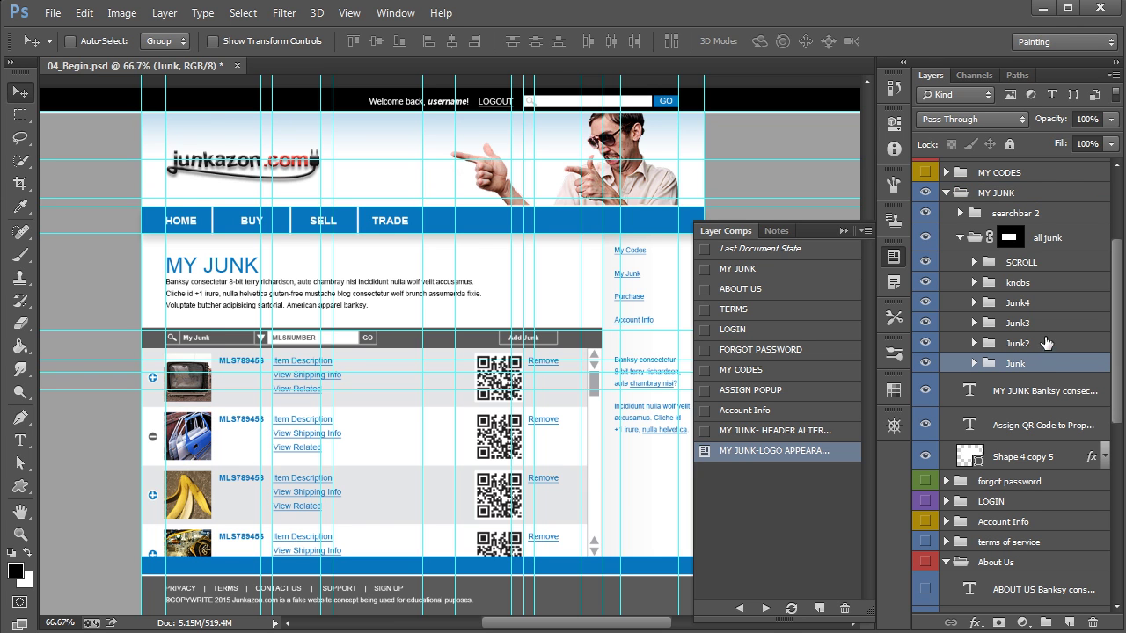
click(1047, 343)
click(1044, 323)
click(1045, 303)
click(1024, 363)
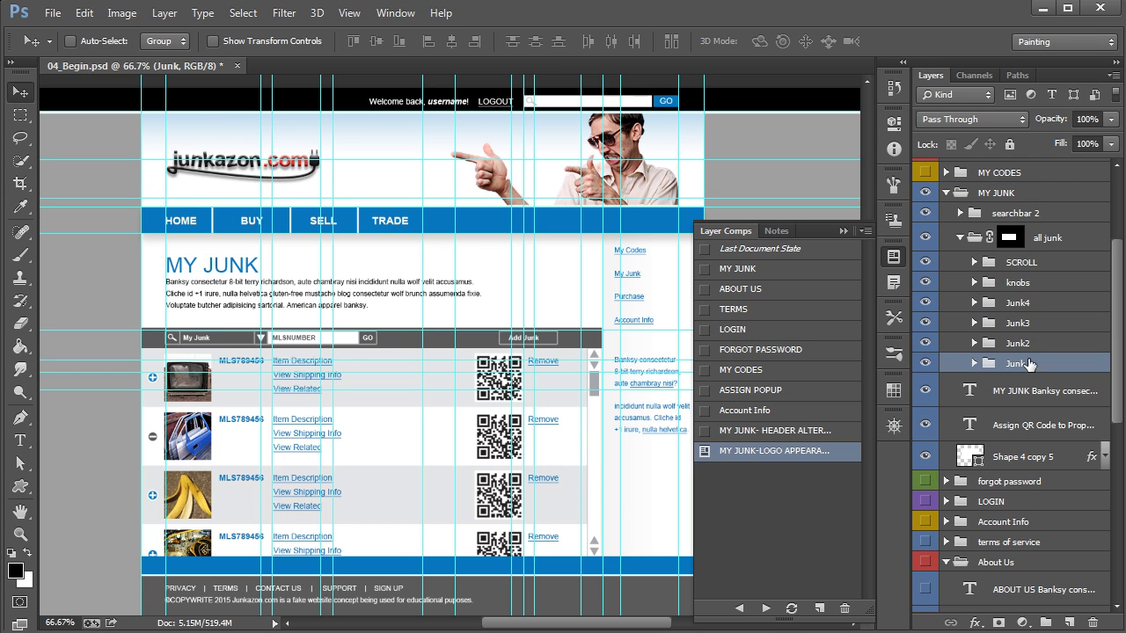
click(974, 363)
drag(1115, 362, 1115, 390)
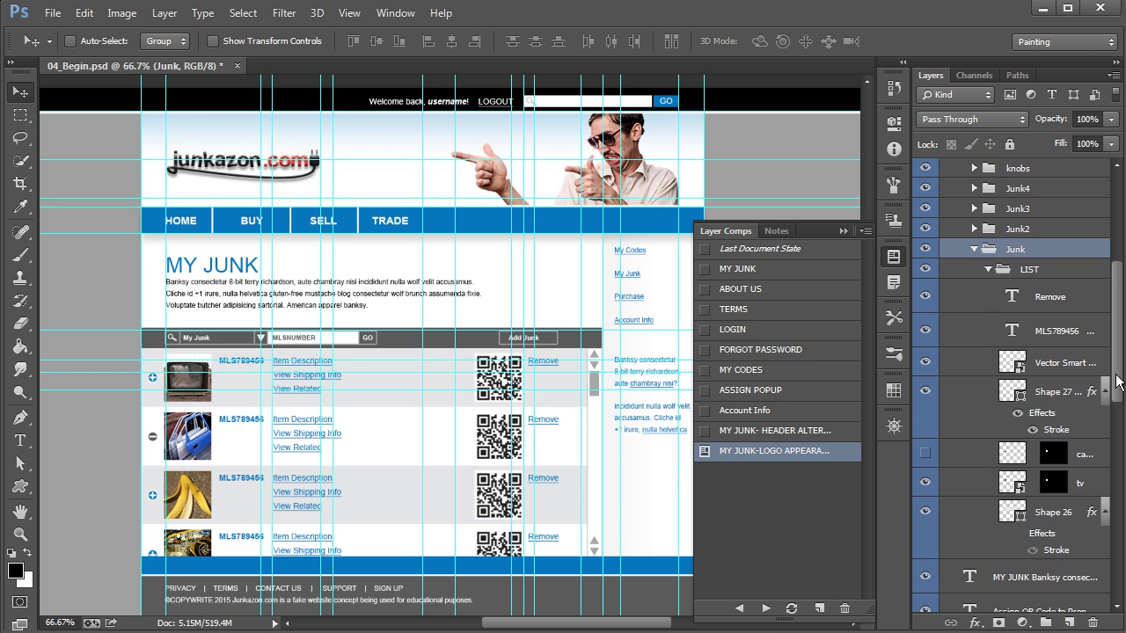
click(927, 365)
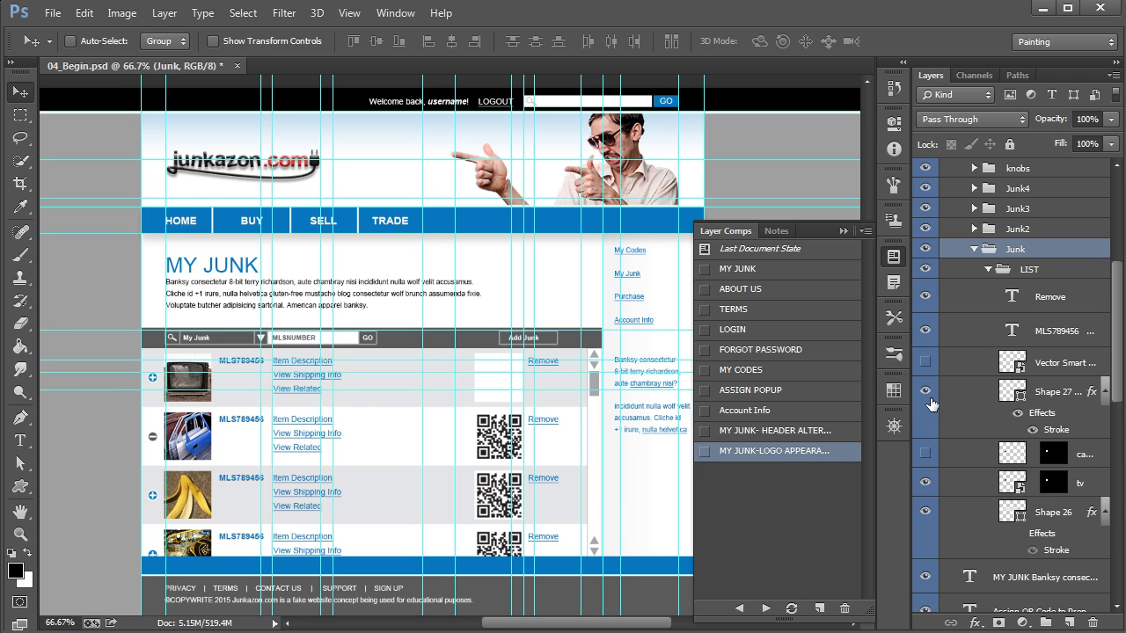
click(925, 396)
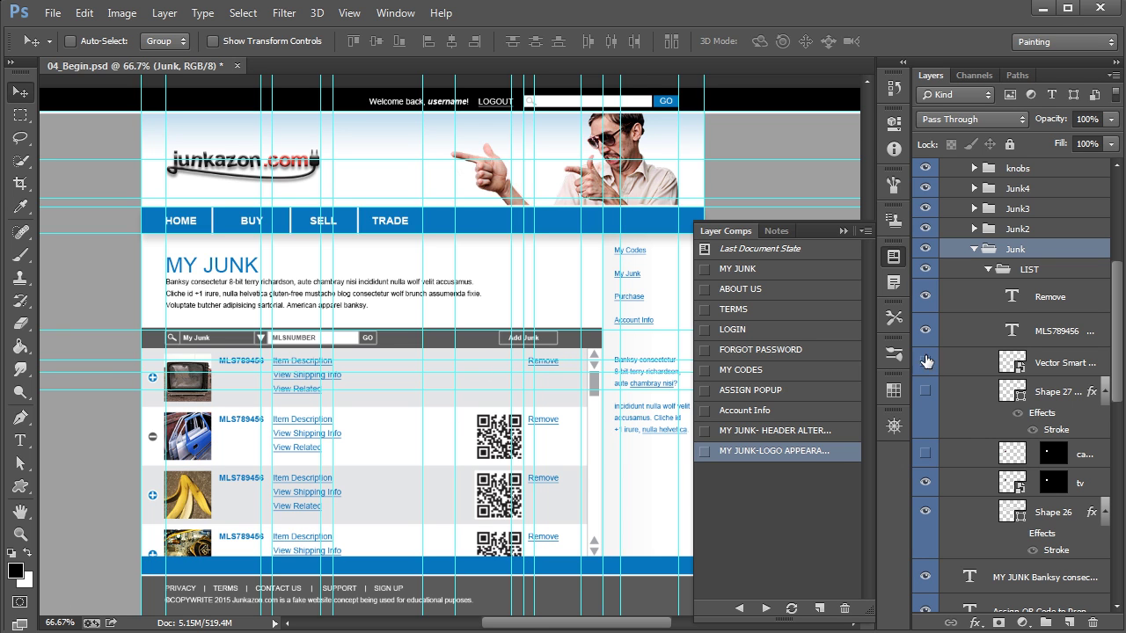
click(974, 250)
Hide the QR code smart object and Shape 27 layer inside the Junk2 group.
click(974, 228)
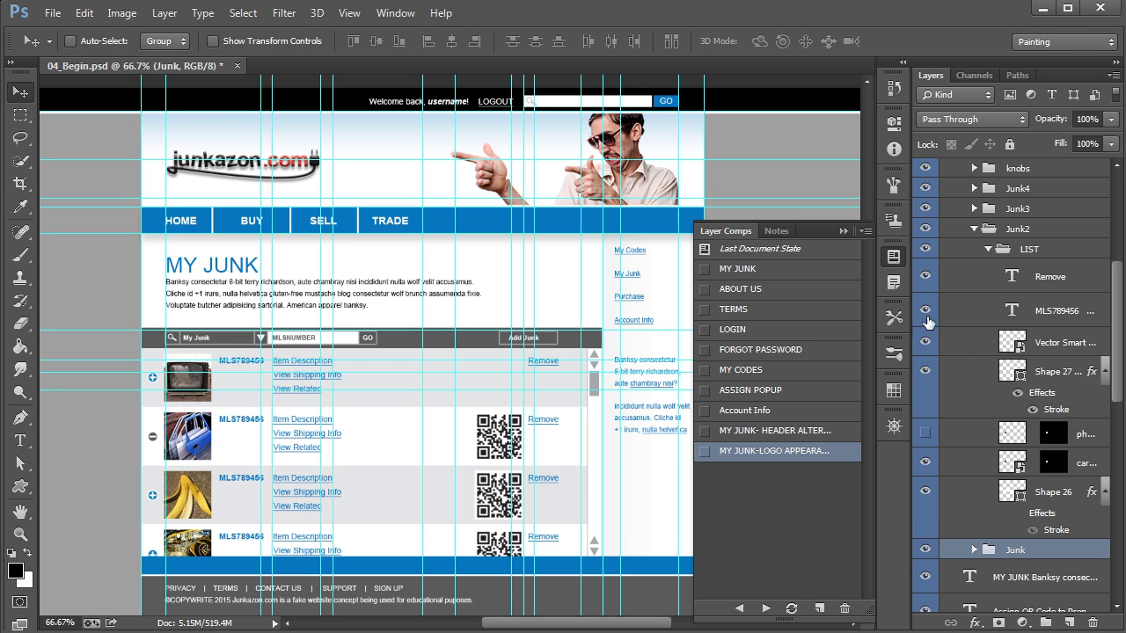
click(925, 343)
click(925, 373)
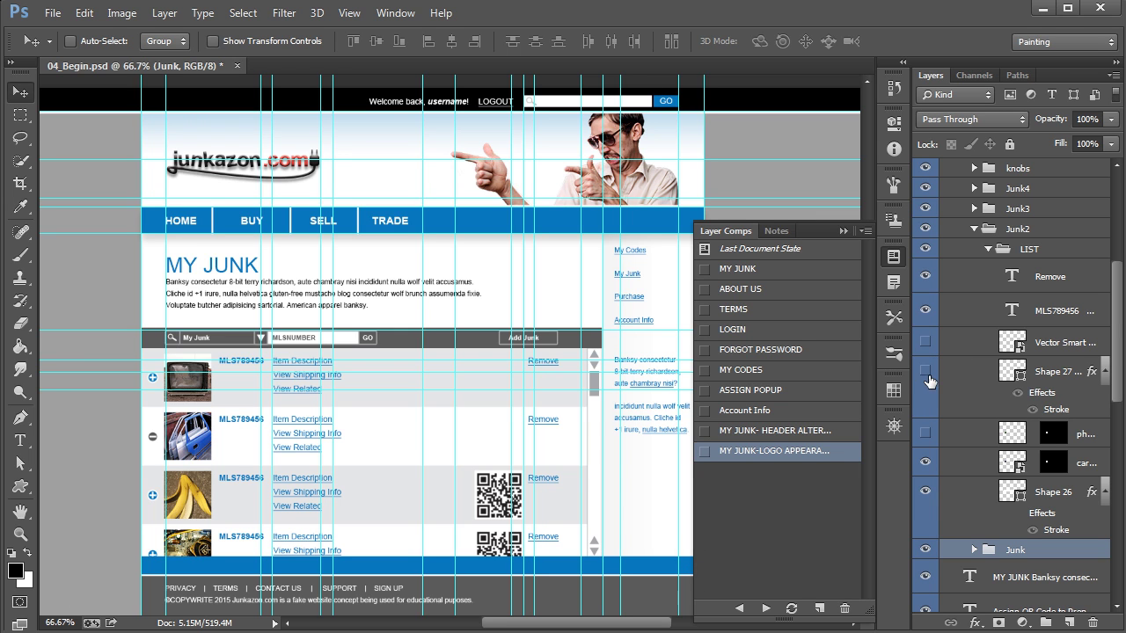
click(973, 229)
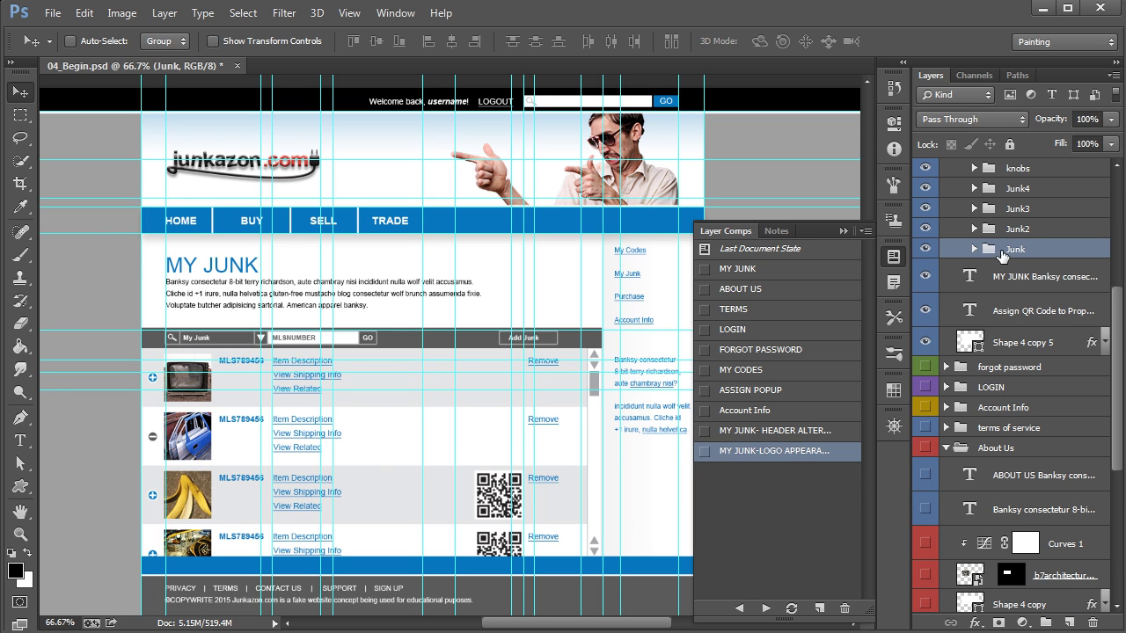
Hide the QR code smart object and Shape 27 layers in both the Junk3 and Junk4 groups.
click(974, 209)
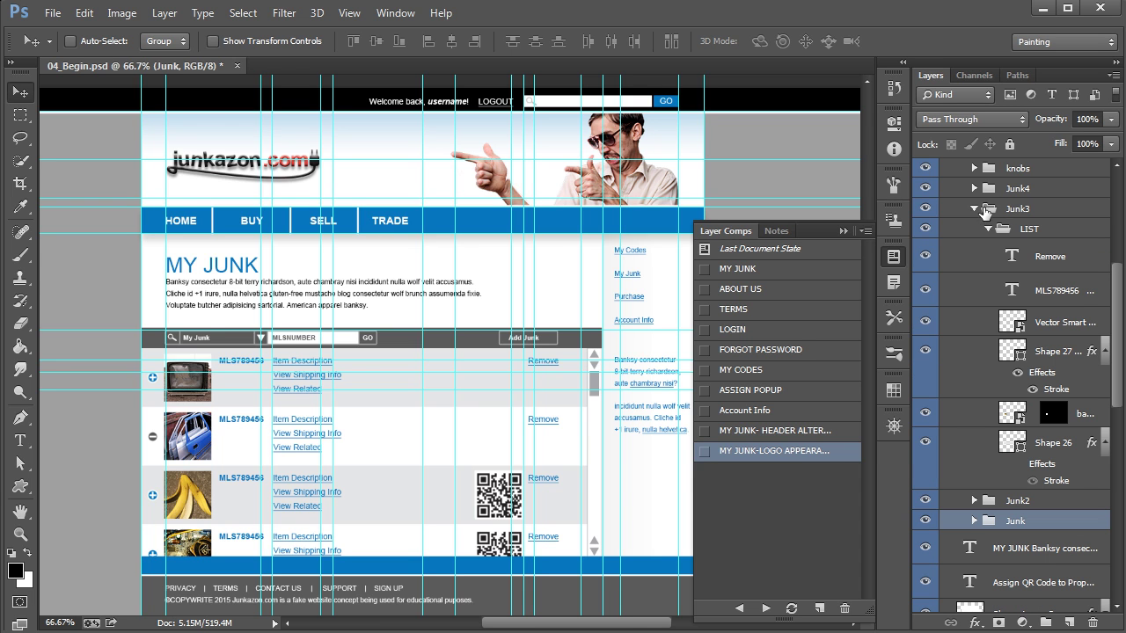
click(929, 322)
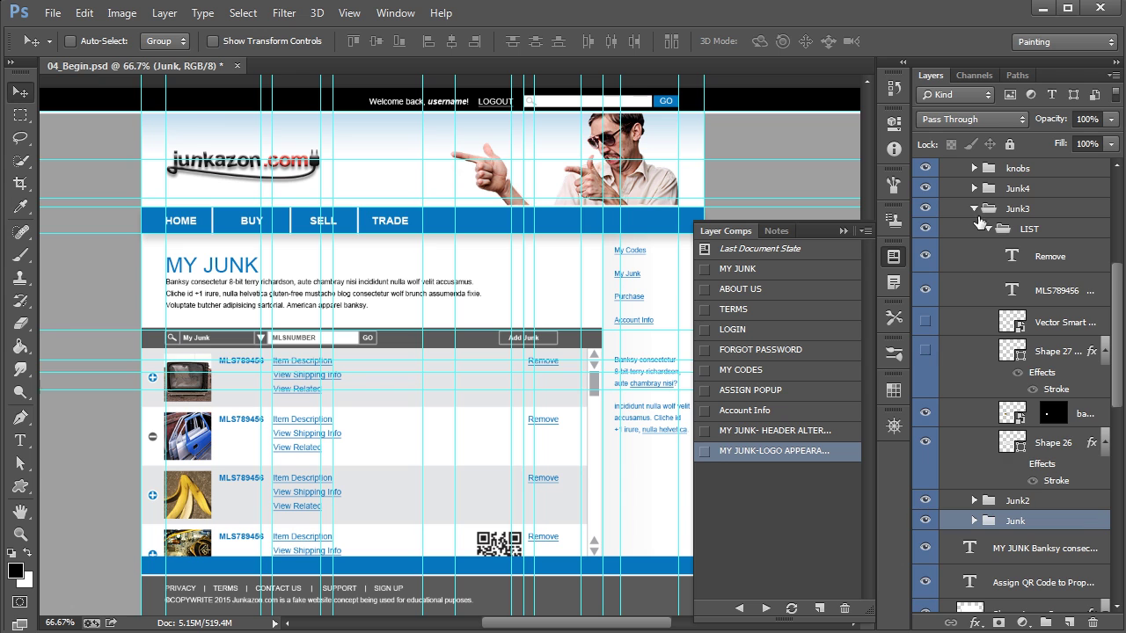
click(973, 209)
click(973, 189)
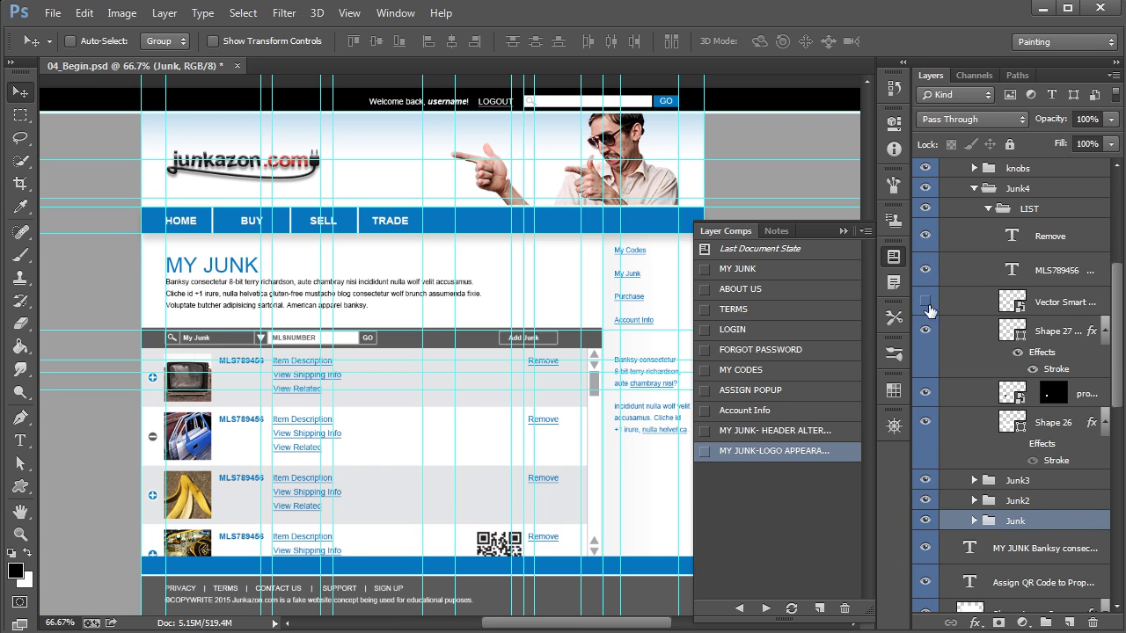
click(926, 331)
click(973, 188)
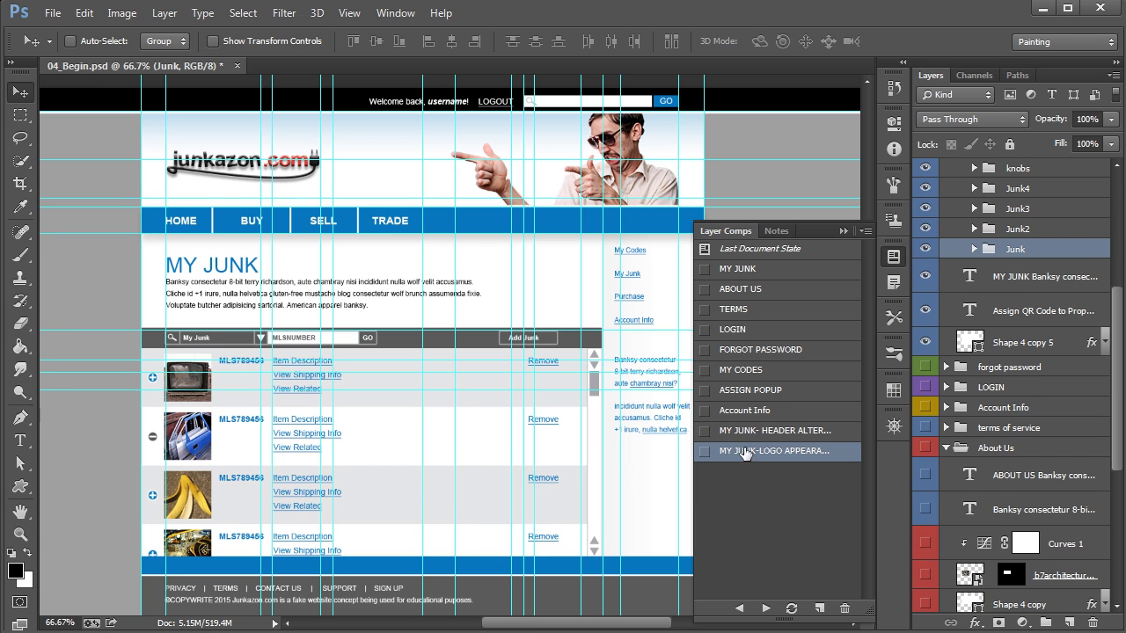
Create a layer comp named "MY JUNK- NO CODES" that records visibility, position and appearance.
click(818, 610)
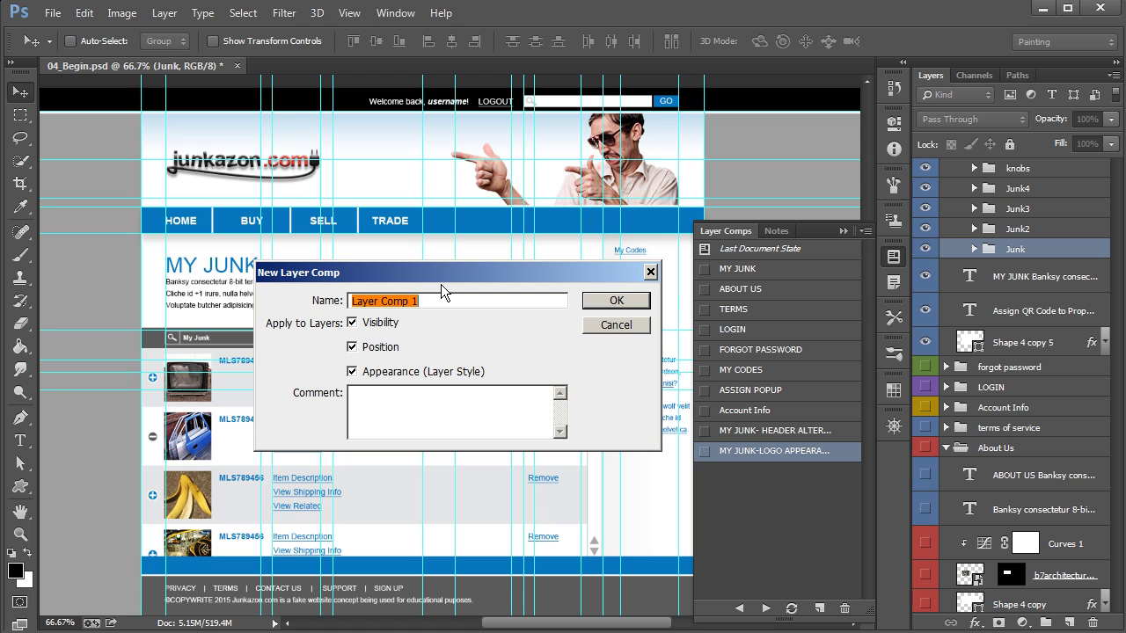
text(MY JUNK- NO CODES)
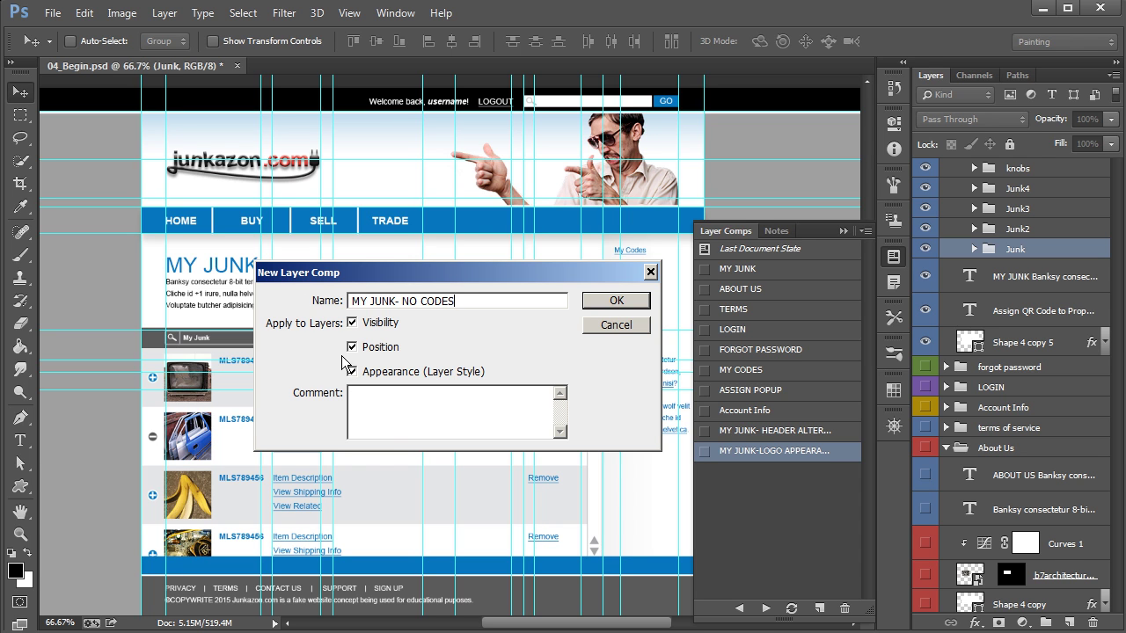
click(622, 300)
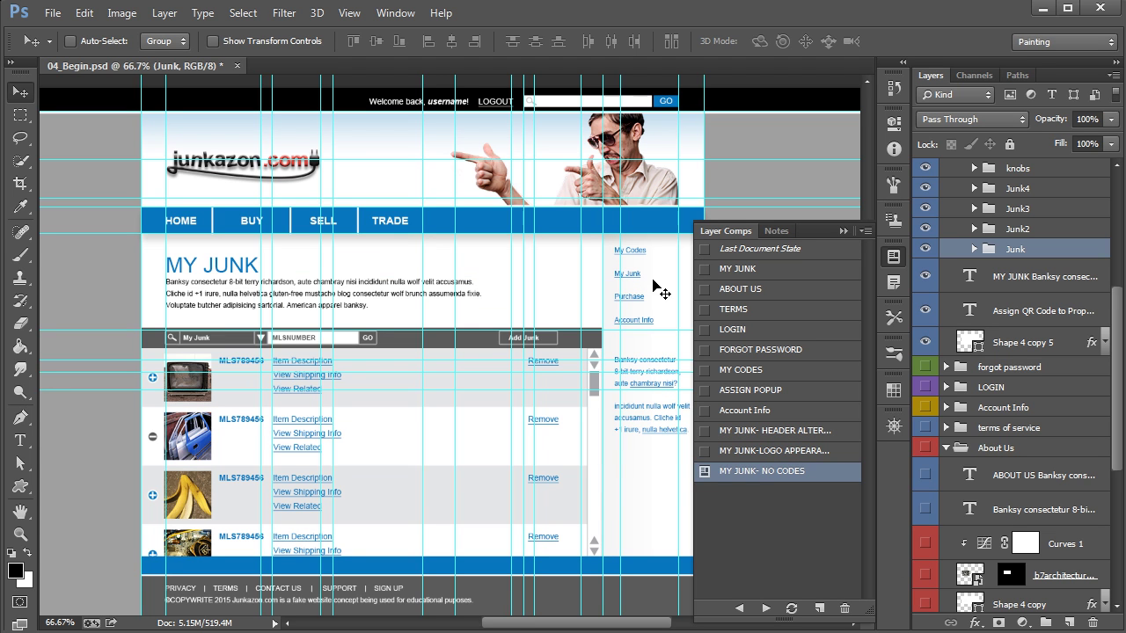
Compare the MY JUNK logo appearance comp with the MY JUNK- NO CODES comp.
click(704, 451)
click(704, 472)
click(704, 451)
click(704, 471)
Show the pink camera thumbnail layer above the tv layer in the Junk group.
click(974, 249)
scroll(1120, 369, down, 3)
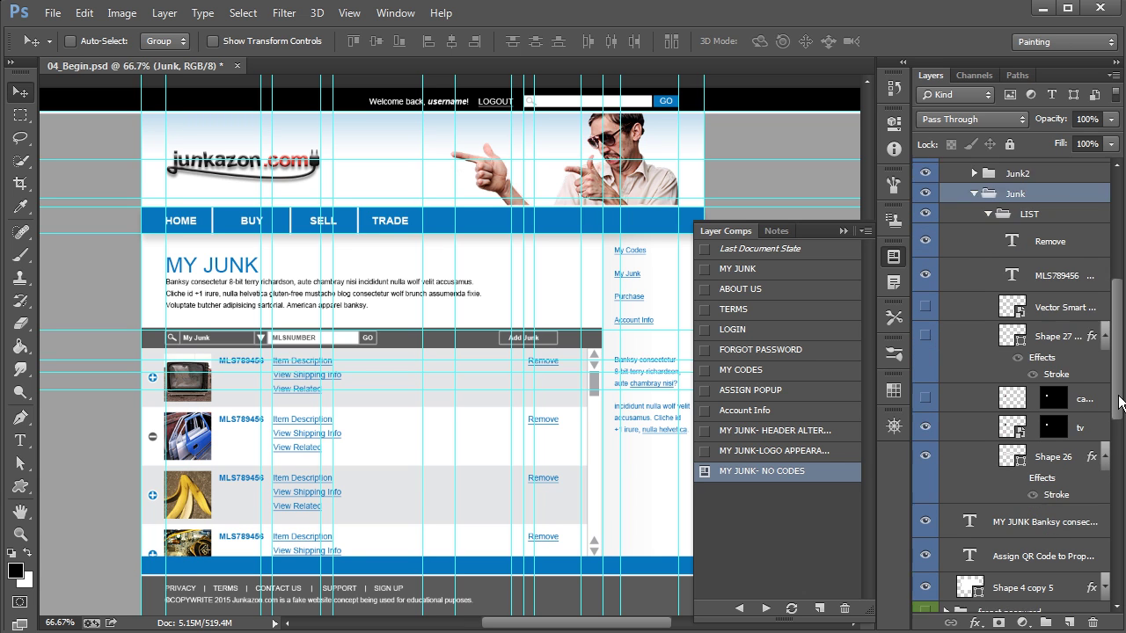
click(925, 381)
click(926, 381)
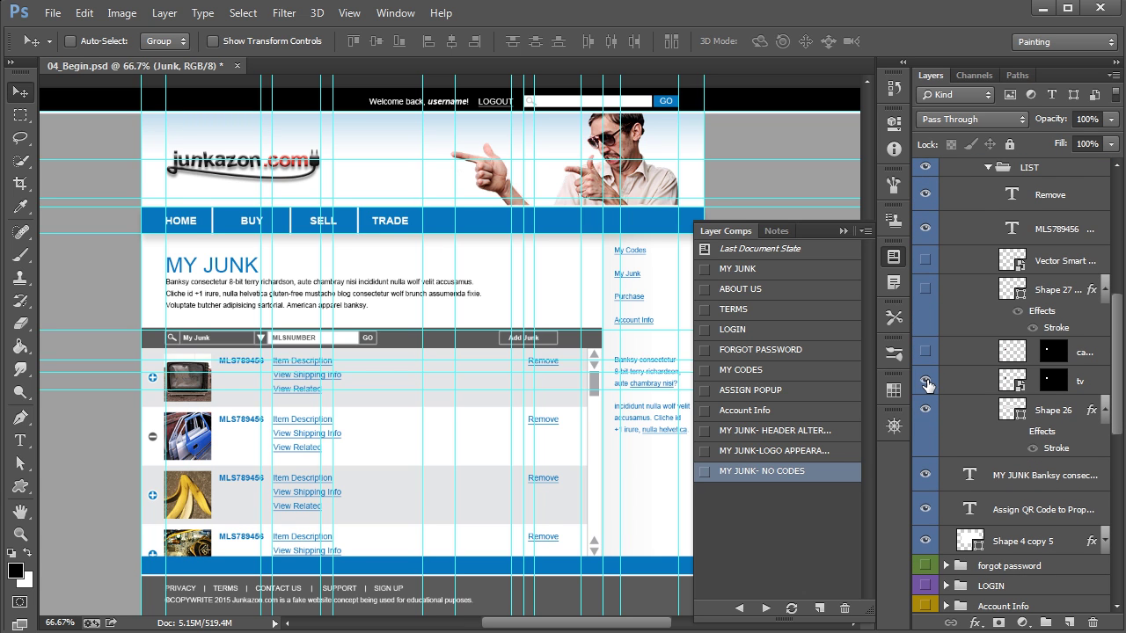
click(925, 382)
click(926, 381)
click(925, 353)
click(925, 352)
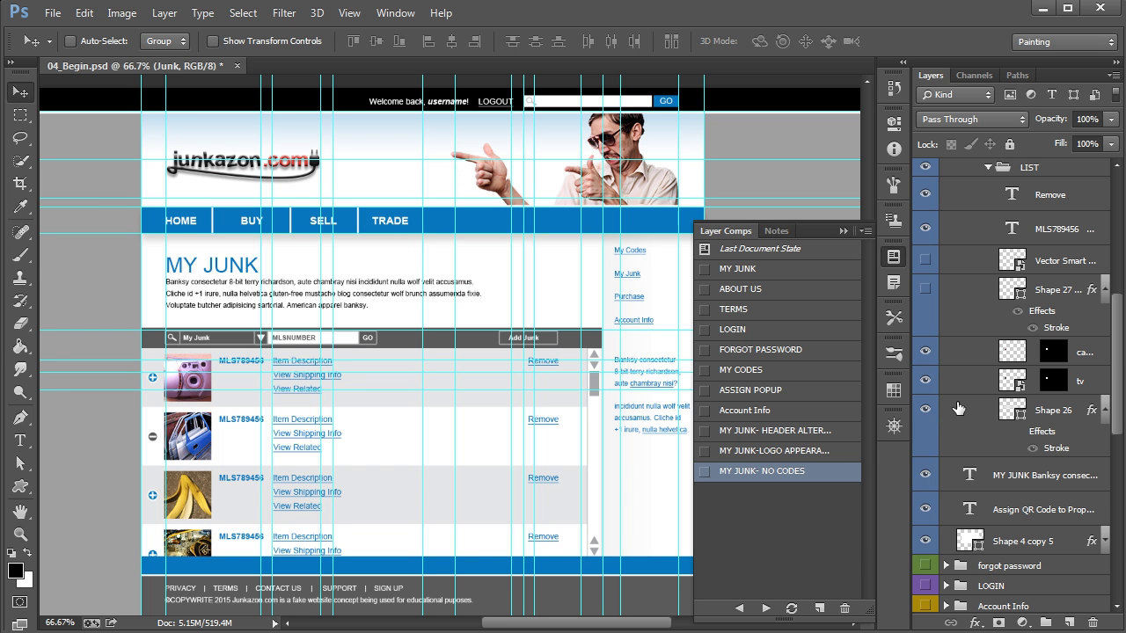
scroll(958, 408, up, 5)
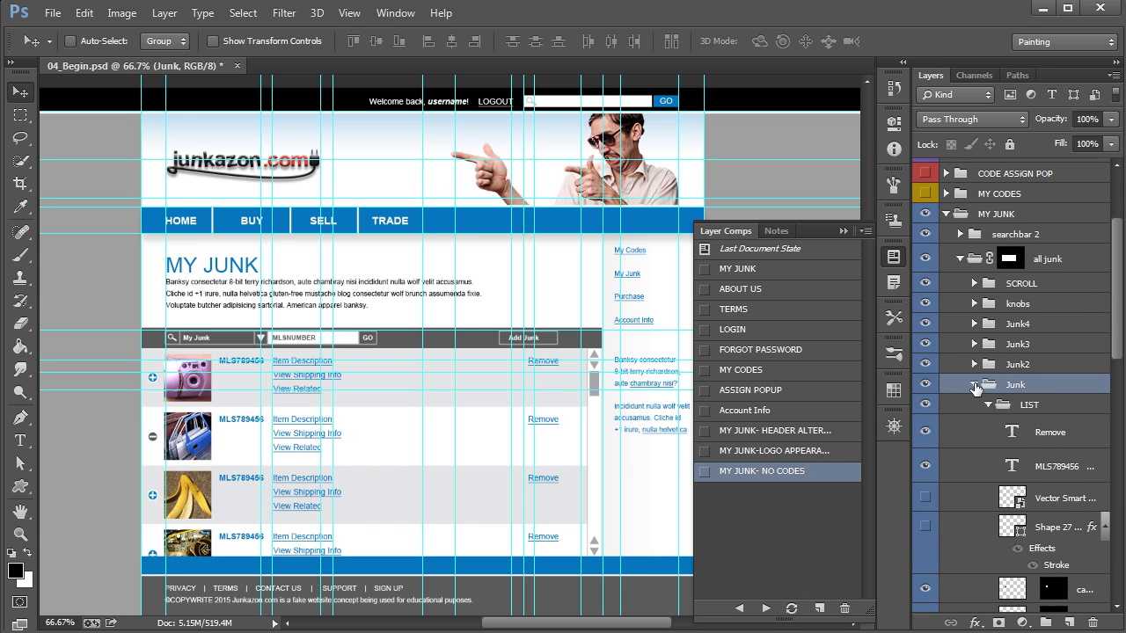
click(974, 386)
Show the phone thumbnail layer above the car doors layer in the Junk2 group.
click(974, 364)
drag(1119, 348, 1117, 412)
click(924, 361)
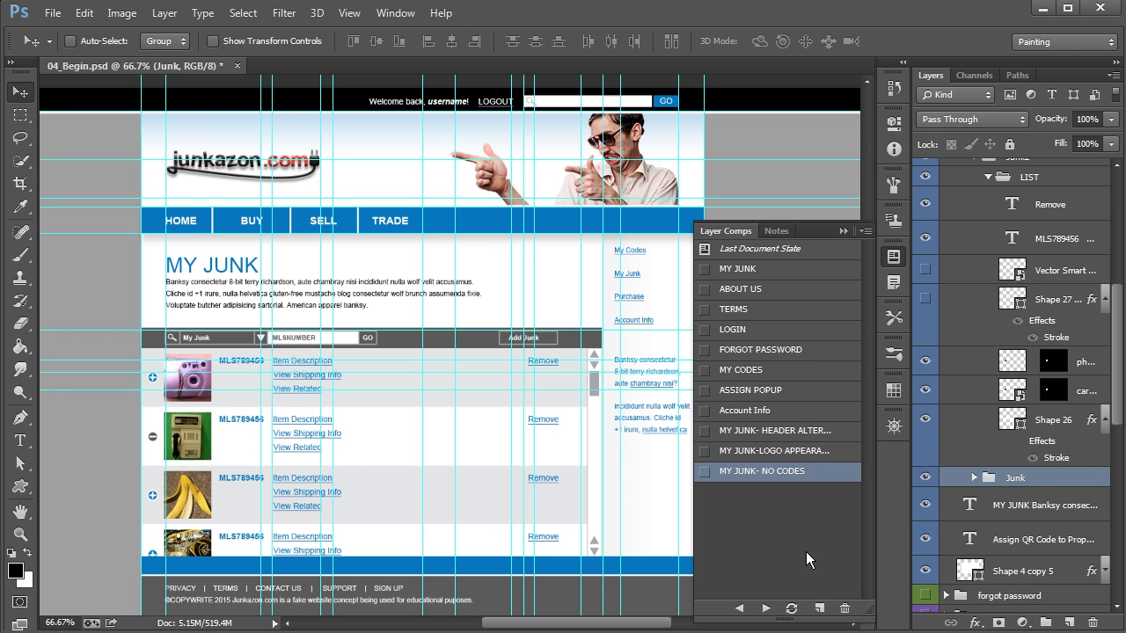
Create a layer comp named "MY JUNK- NEW THUMBS" that records visibility, position and appearance.
click(819, 610)
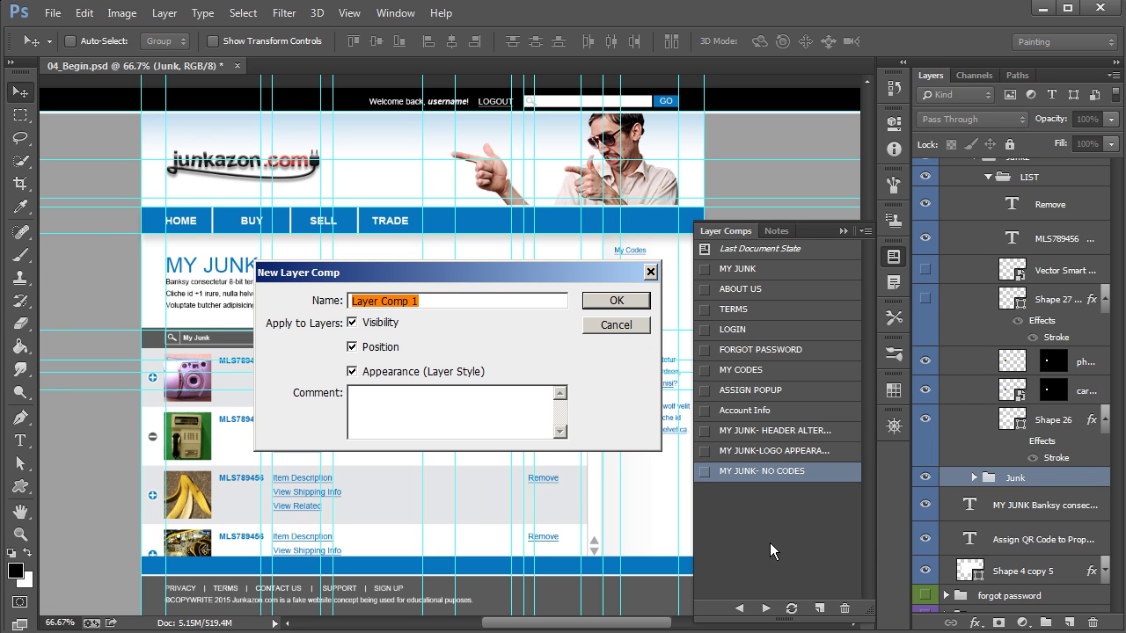
text(MY JUNK- NEW THUMBS)
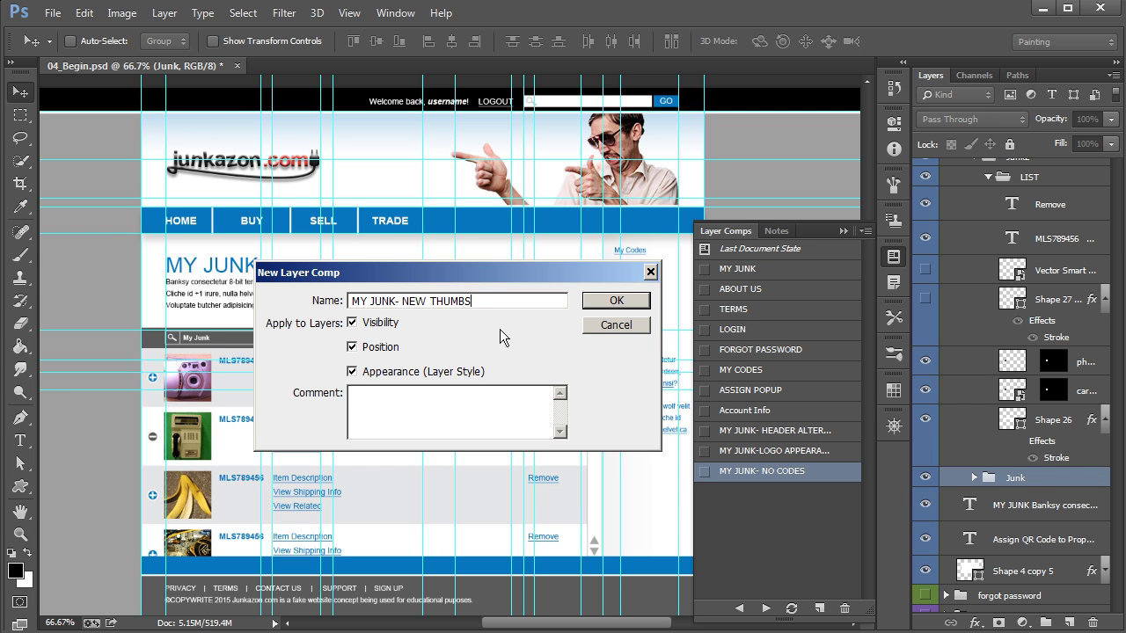
click(613, 303)
Compare the MY JUNK- NO CODES comp with the MY JUNK- NEW THUMBS comp.
click(709, 476)
click(707, 495)
click(708, 479)
click(707, 494)
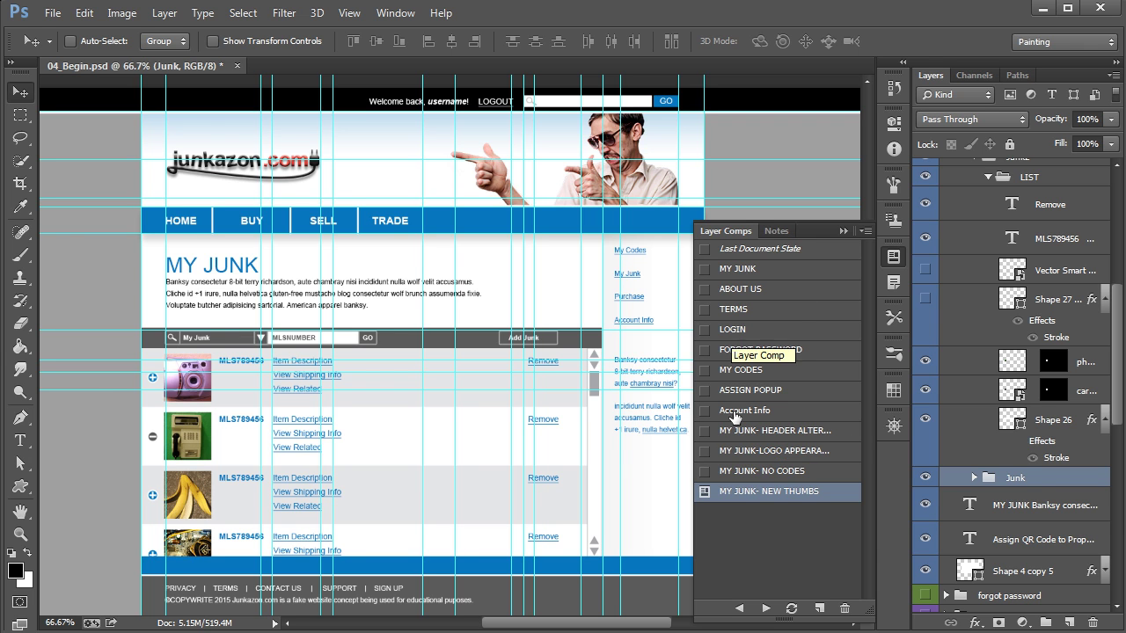
Toggle the phone layer in the Junk2 group to compare it with the car doors thumbnail beneath.
scroll(988, 378, up, 5)
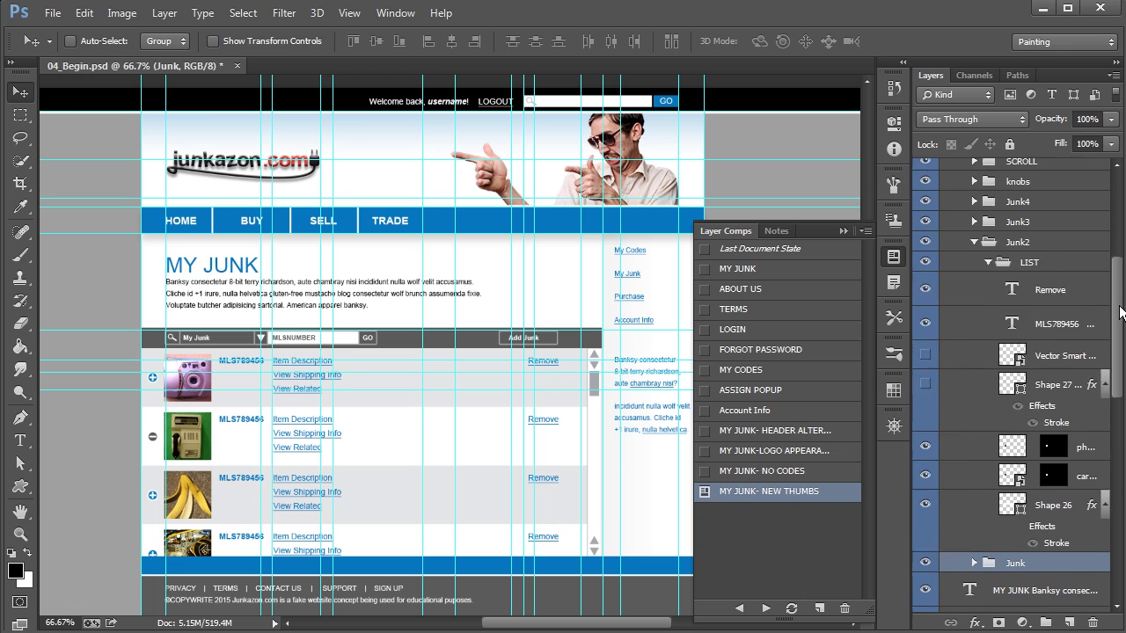
drag(1117, 280, 1110, 387)
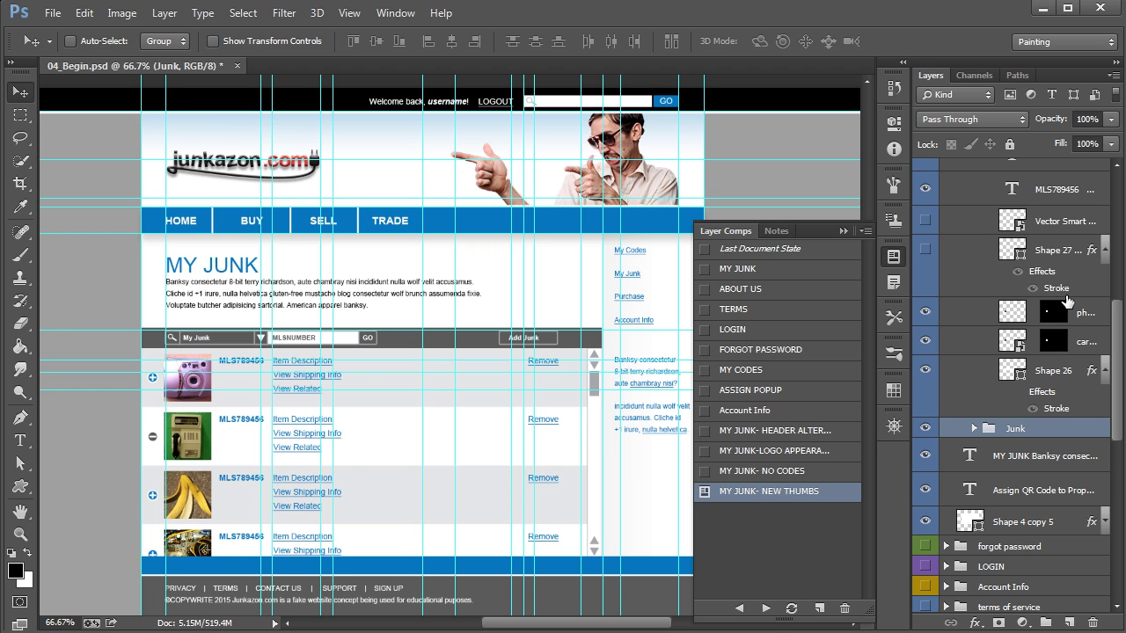
click(924, 313)
click(925, 313)
click(924, 312)
click(925, 313)
click(924, 312)
click(925, 313)
click(925, 313)
click(992, 316)
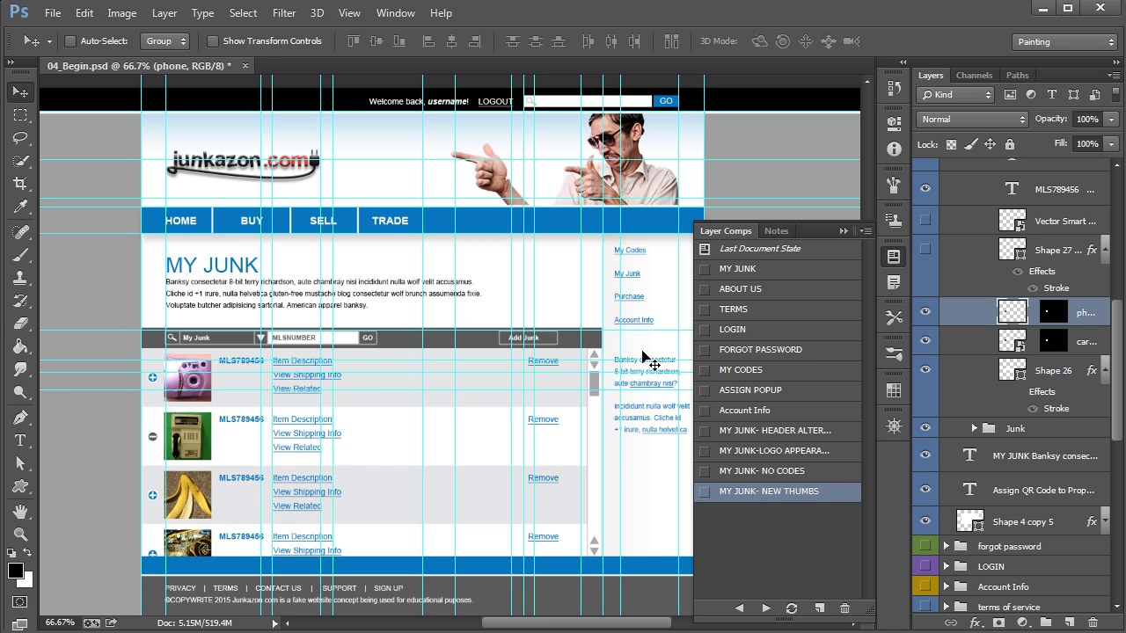
Delete the cardoors layer from the Junk2 group.
click(1087, 343)
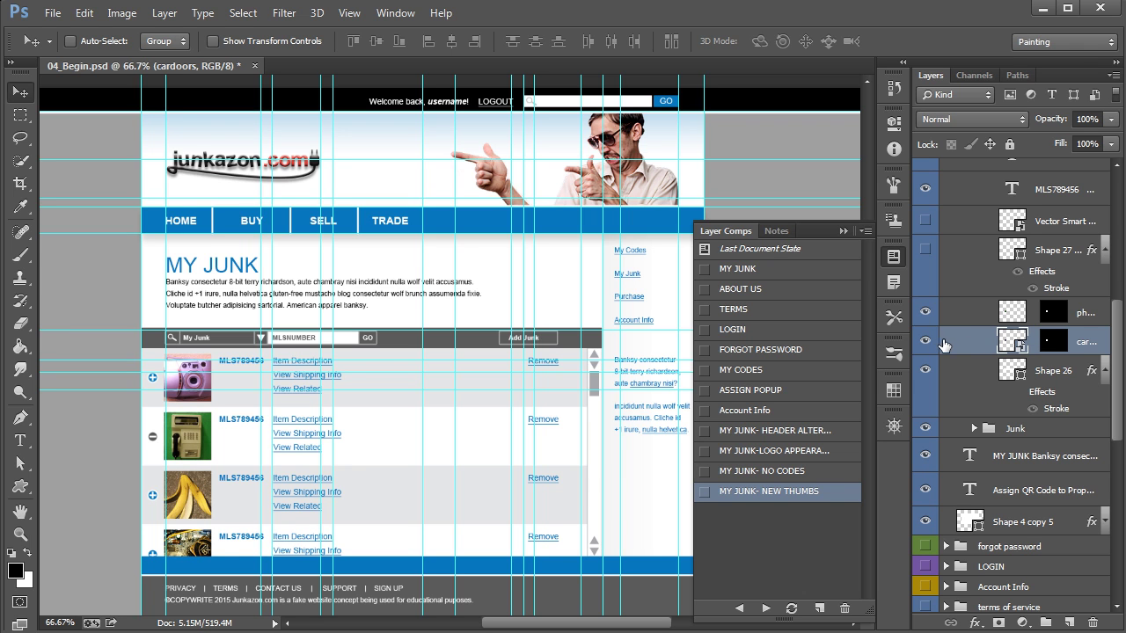
click(925, 312)
click(925, 313)
click(1093, 623)
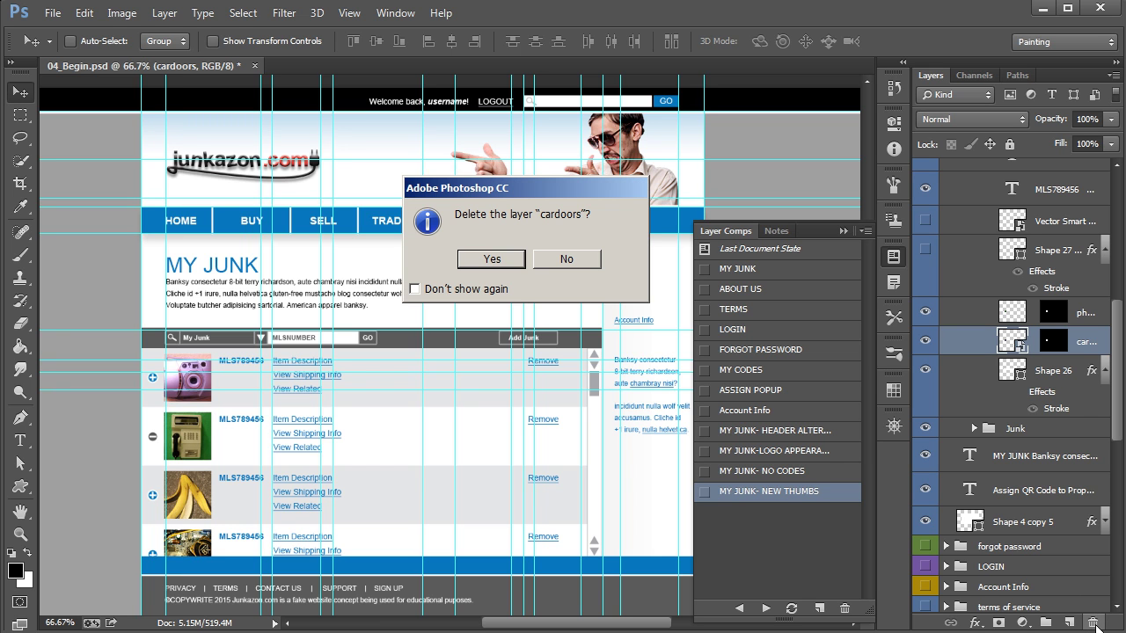
click(499, 261)
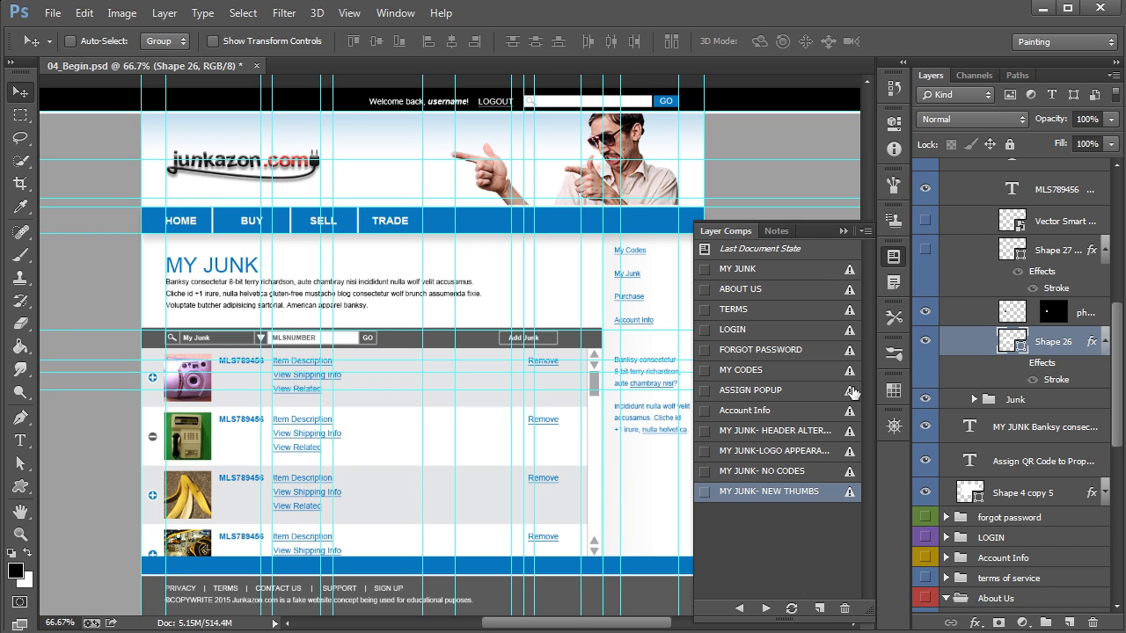
Check the second item's thumbnail in the MY JUNK and MY JUNK- NEW THUMBS comps and with the phone layer toggled.
click(730, 271)
click(704, 269)
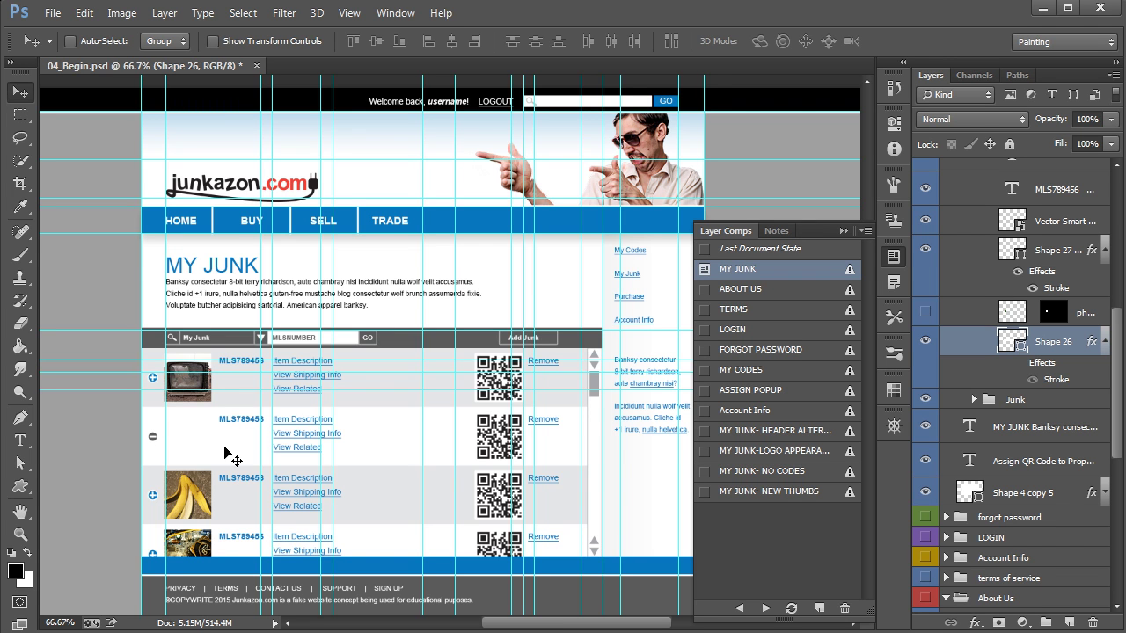
click(705, 493)
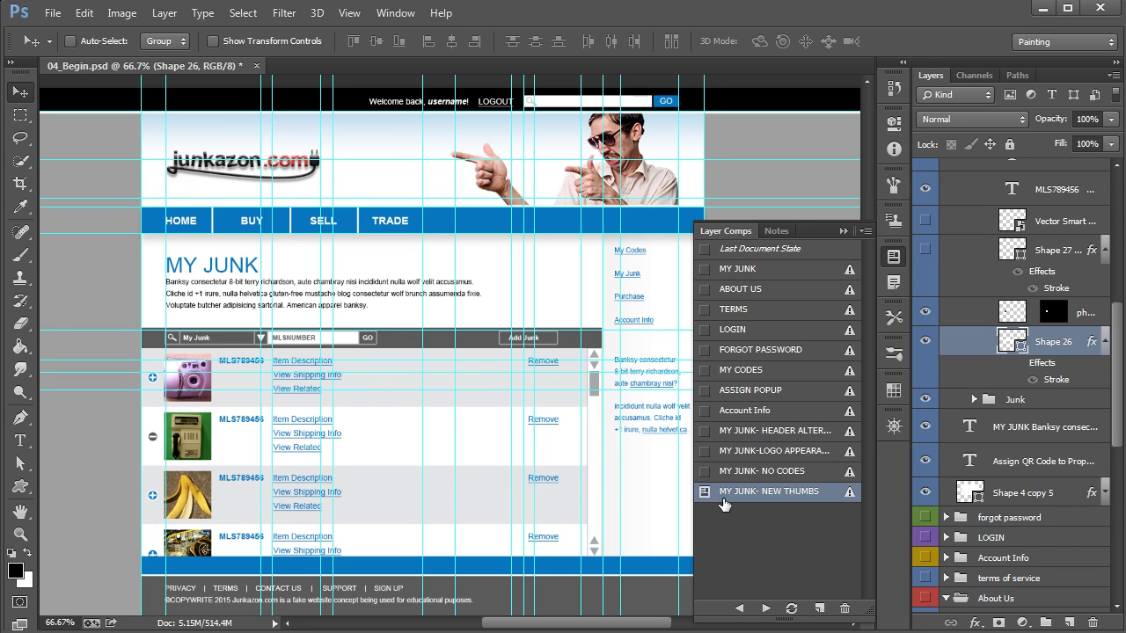
click(929, 311)
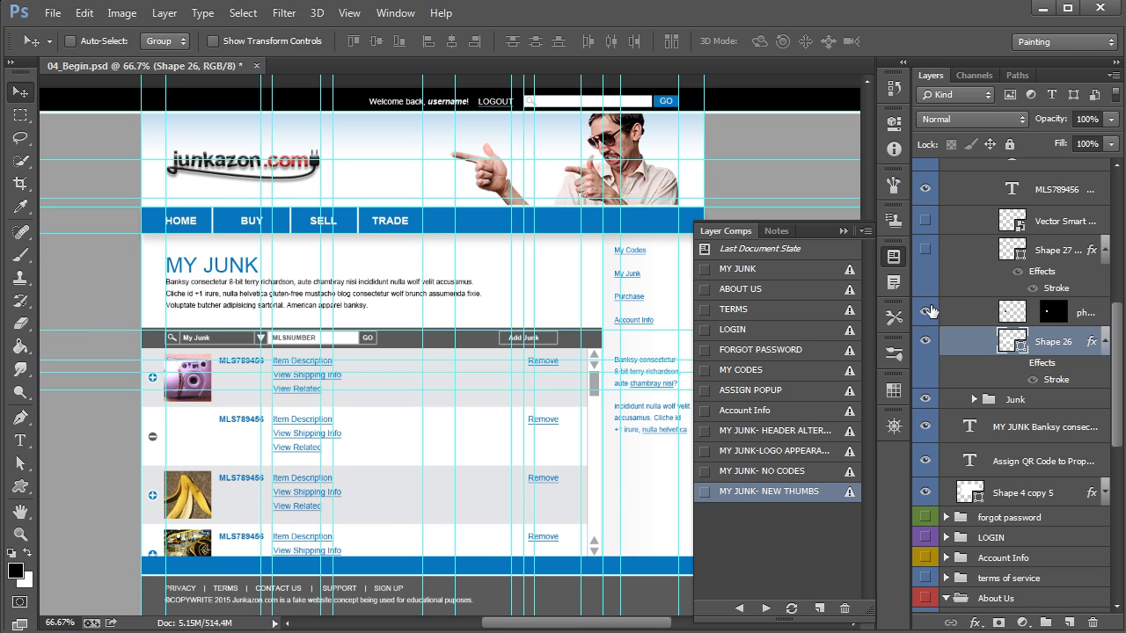
click(925, 311)
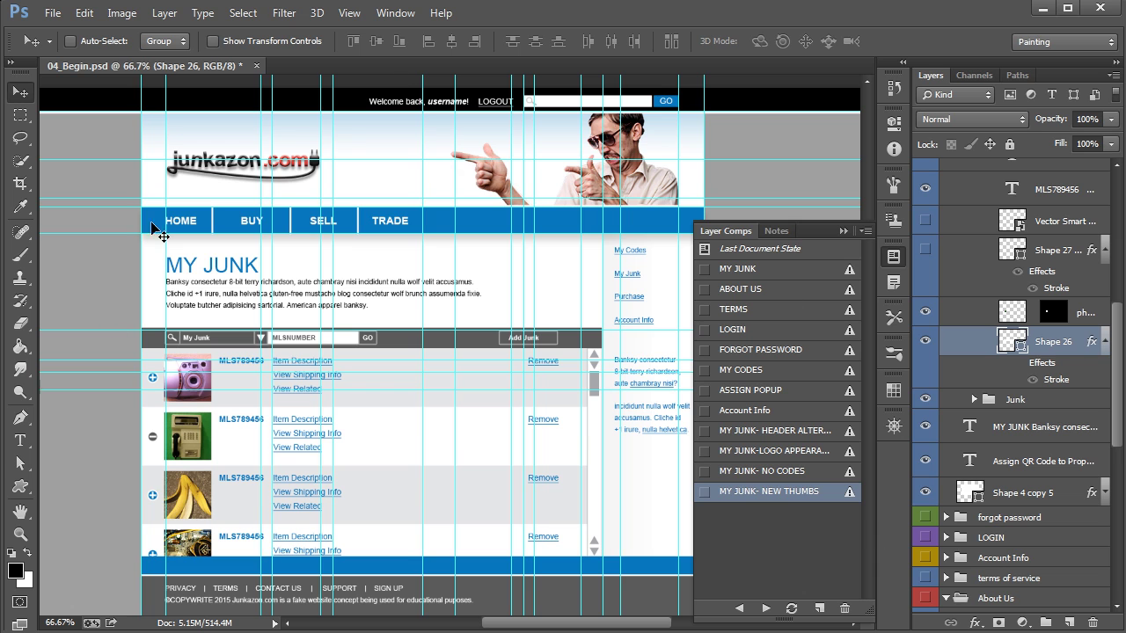
Clear the warning on the MY JUNK- NEW THUMBS comp and compare it with the MY JUNK comp.
click(848, 493)
click(703, 269)
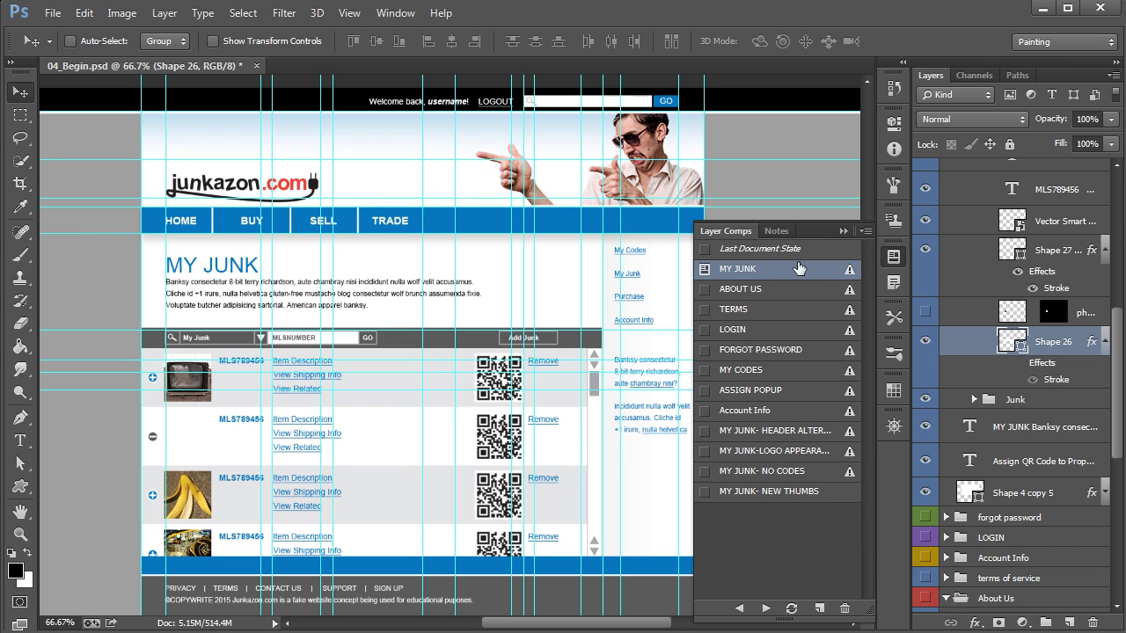
click(730, 498)
click(703, 492)
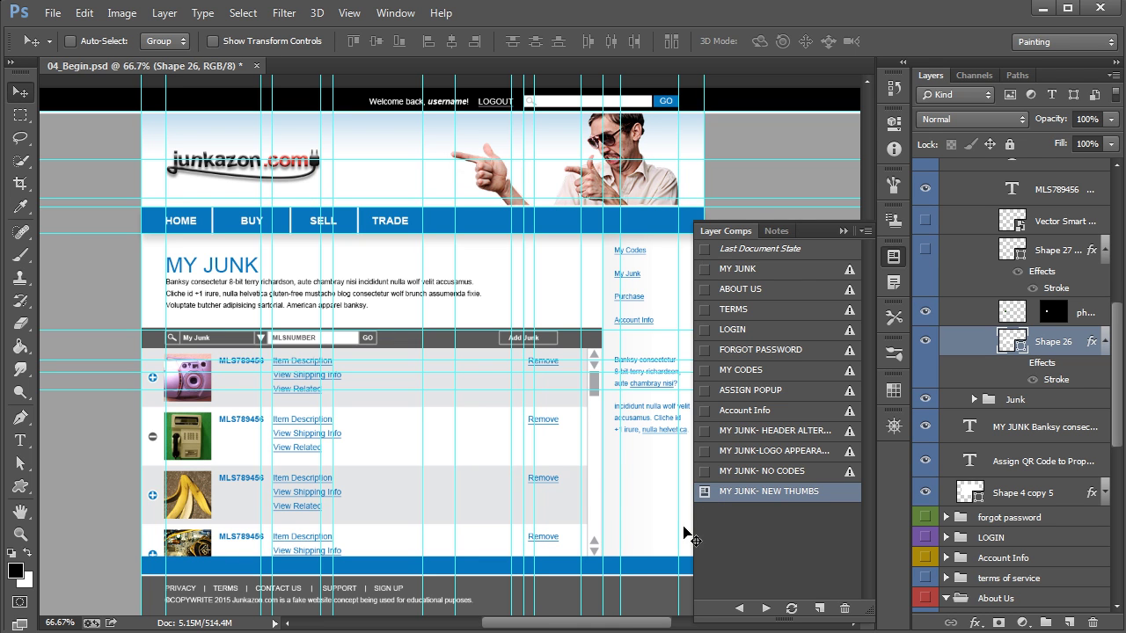
Undo the cleared comp warning and the deletion of the cardoors layer.
key(ctrl+z)
key(ctrl+z)
key(ctrl+z)
key(ctrl+z)
key(ctrl+z)
key(ctrl+z)
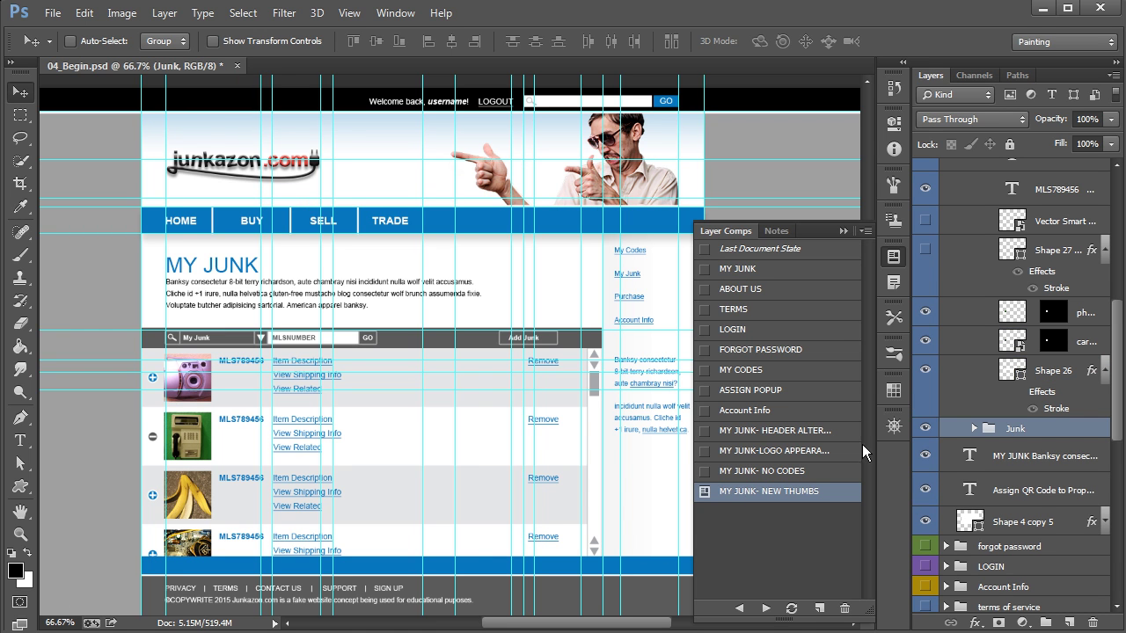